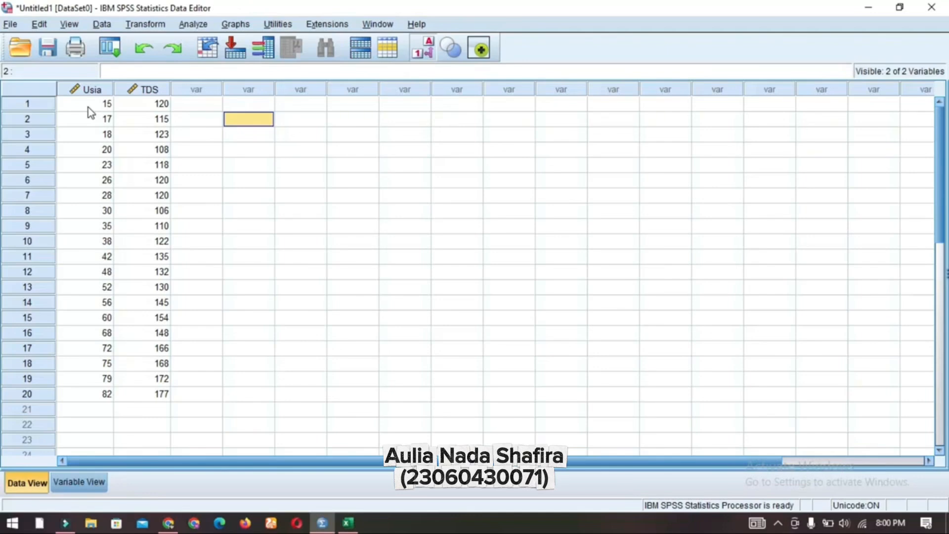
pyautogui.click(148, 165)
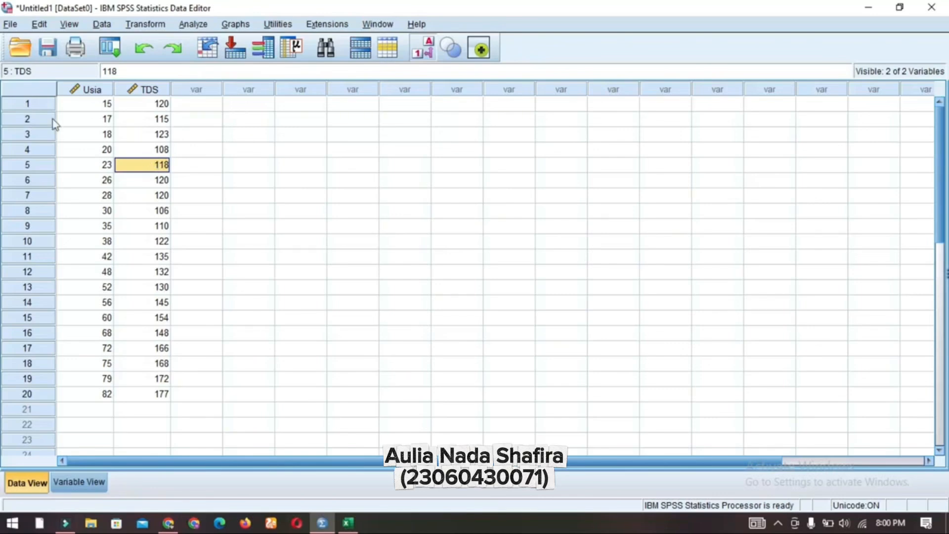
pyautogui.click(75, 136)
pyautogui.click(131, 135)
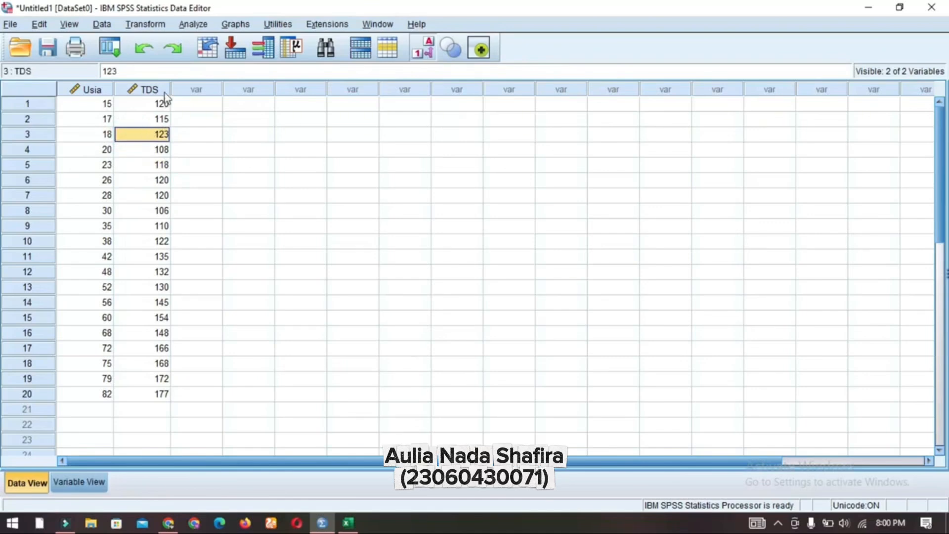
# Set up a bivariate correlation analysis with Usia and Tekanan Darah Sistolik as the variables.
pyautogui.click(194, 25)
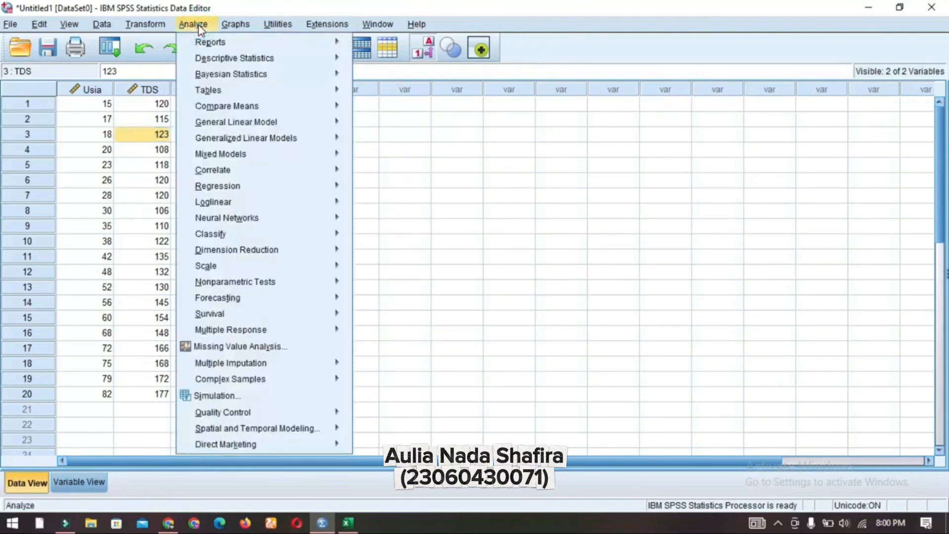
pyautogui.moveTo(226, 170)
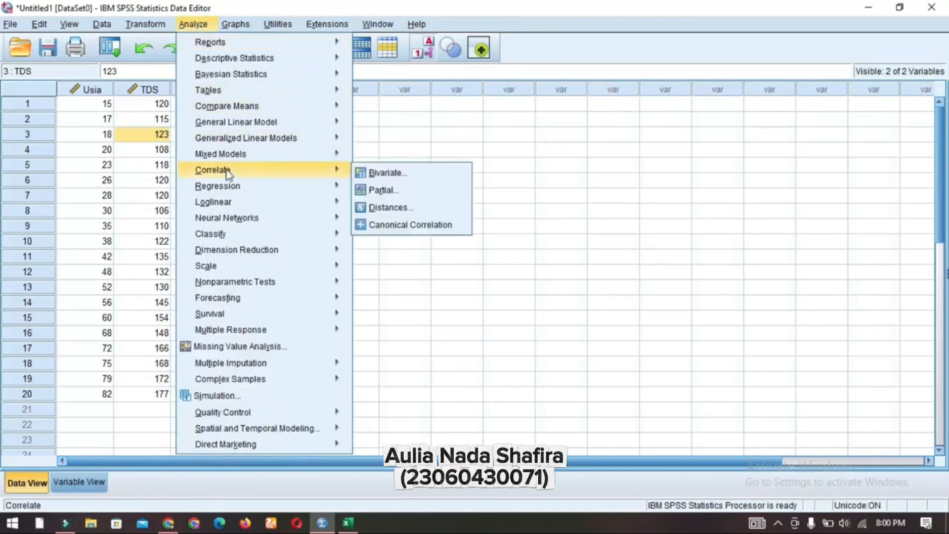
pyautogui.click(419, 178)
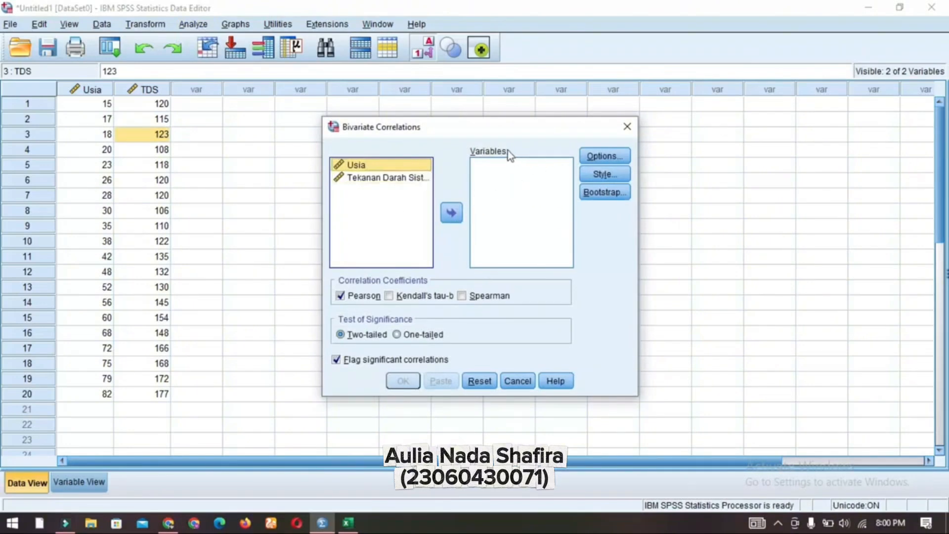
pyautogui.click(451, 212)
pyautogui.click(399, 166)
pyautogui.click(451, 213)
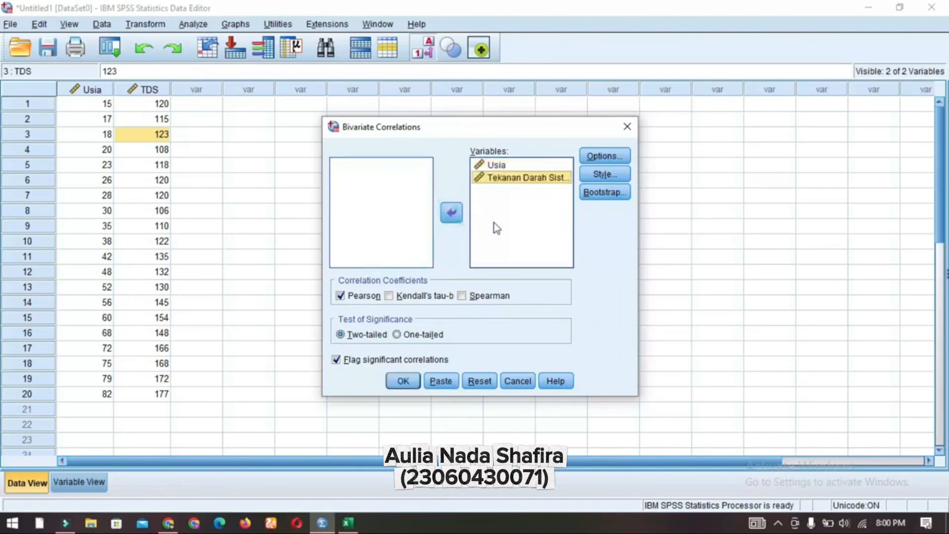
# Run the correlation with the Pearson coefficient, a two-tailed test and significant correlations flagged, leaving the additional statistics off.
pyautogui.click(340, 296)
pyautogui.click(341, 296)
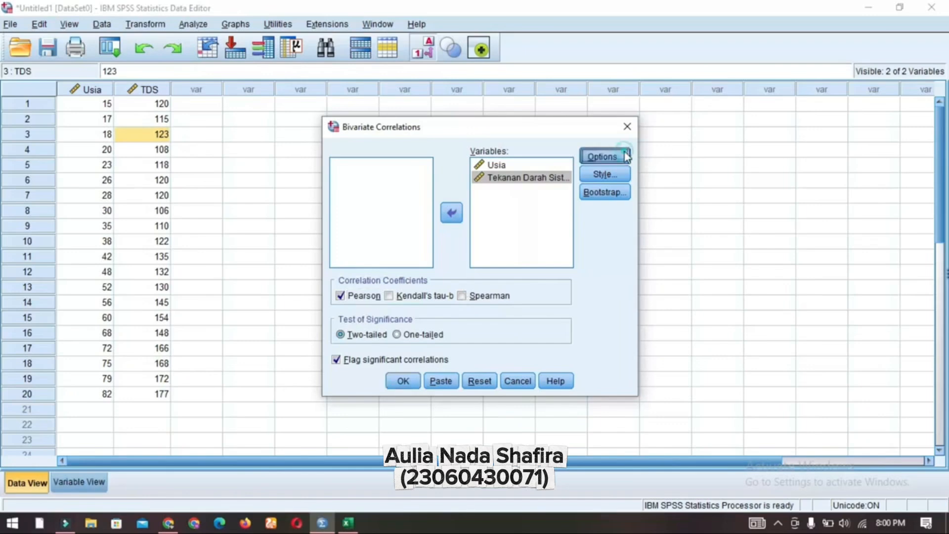
pyautogui.click(604, 156)
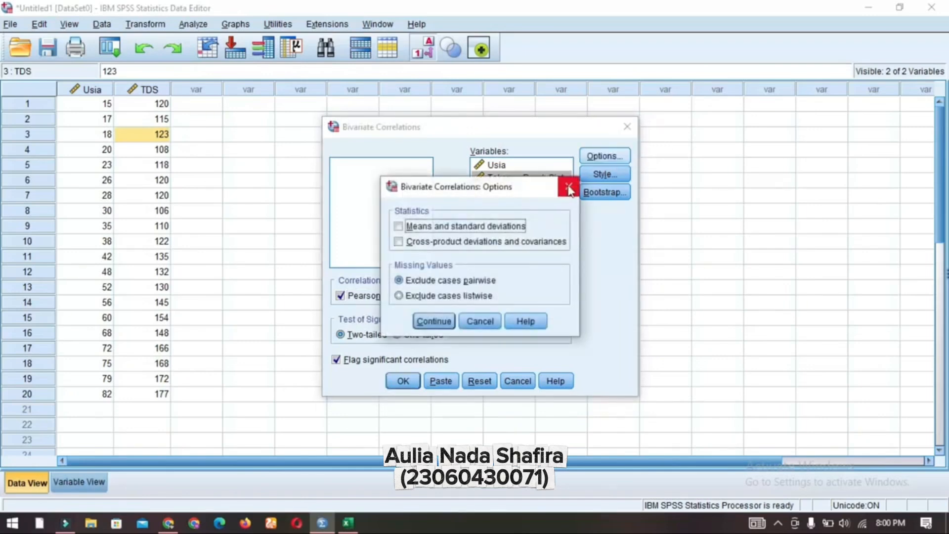
pyautogui.click(569, 189)
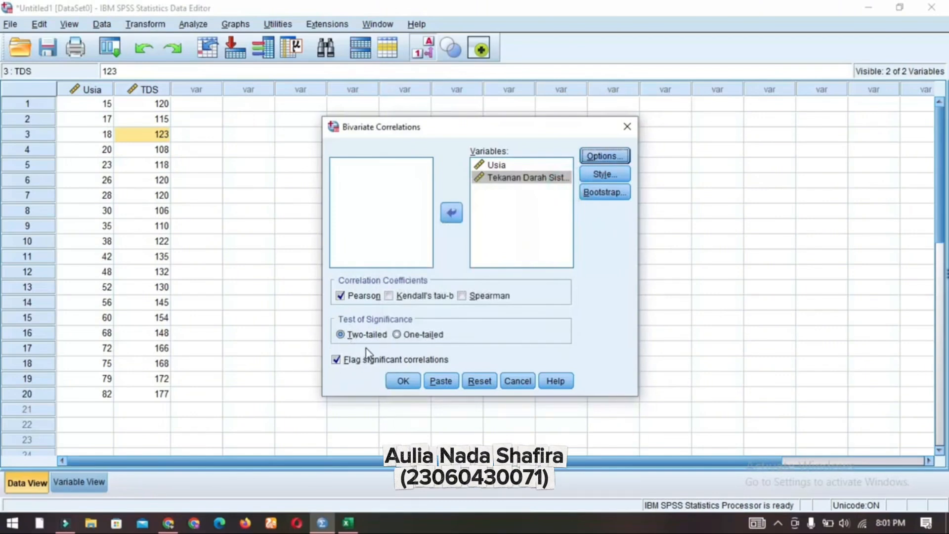
pyautogui.click(406, 381)
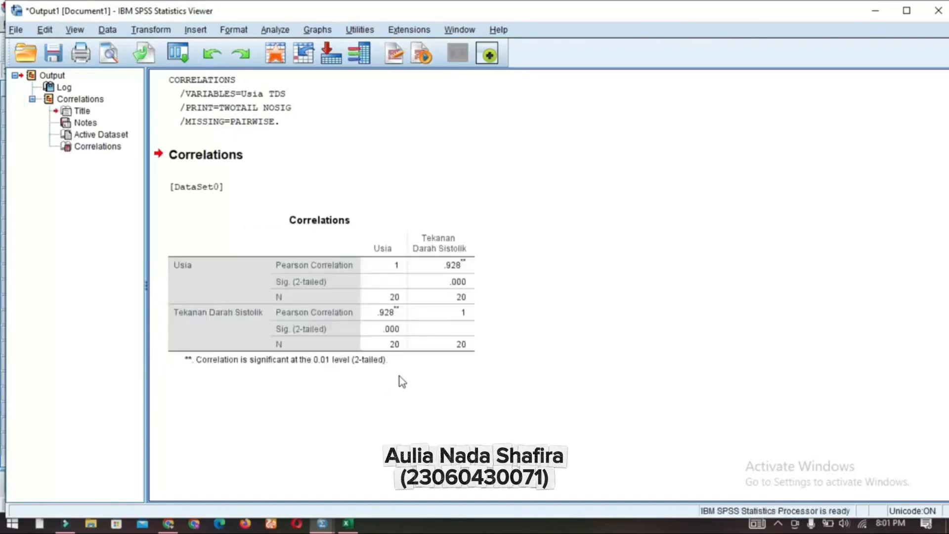
# Review the Correlations table, check the Usia and TDS data in the dataset window, and return to the output.
pyautogui.click(346, 302)
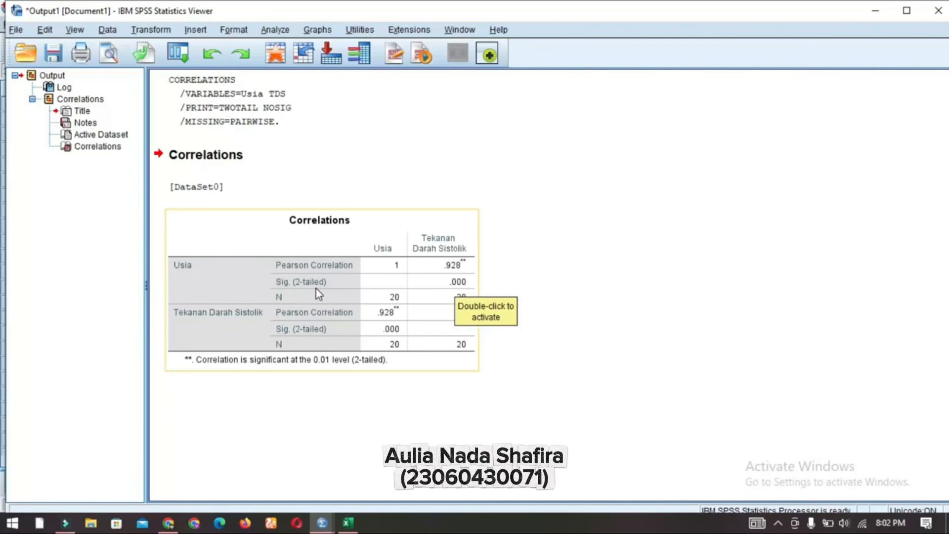
pyautogui.click(321, 525)
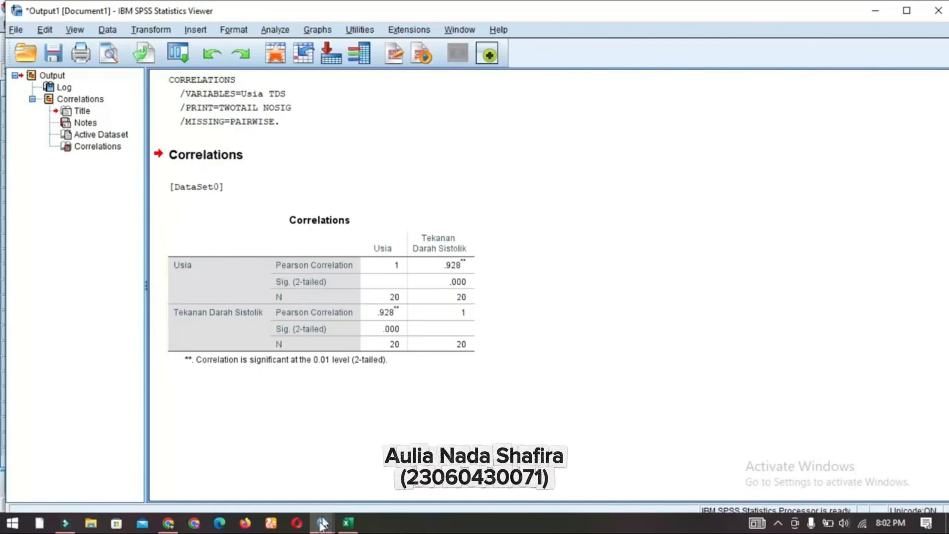
pyautogui.click(244, 474)
pyautogui.moveTo(94, 104); pyautogui.dragTo(128, 194)
pyautogui.click(157, 150)
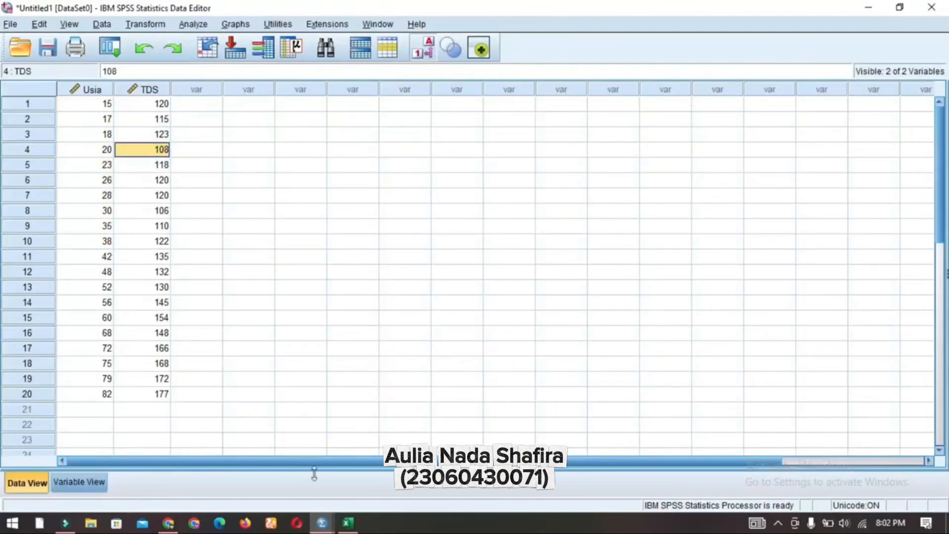
pyautogui.click(322, 527)
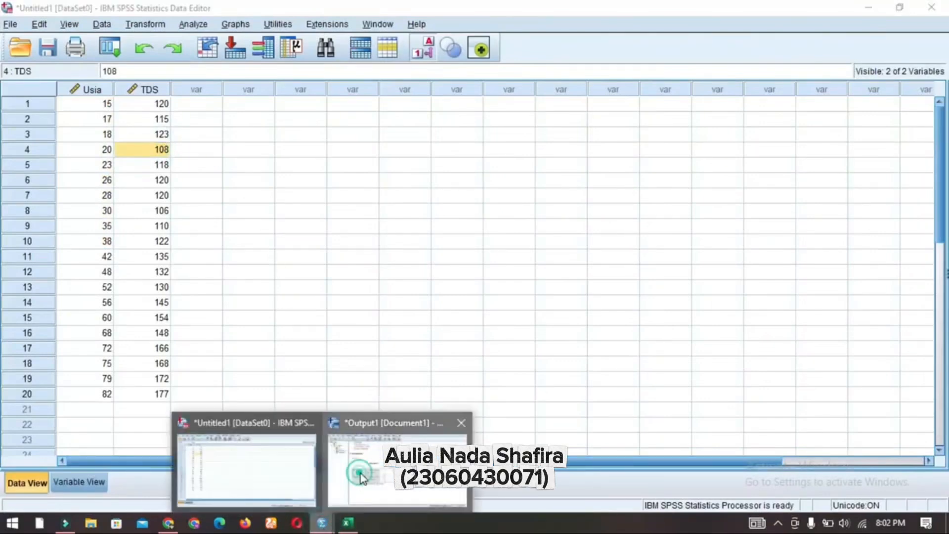
pyautogui.click(391, 462)
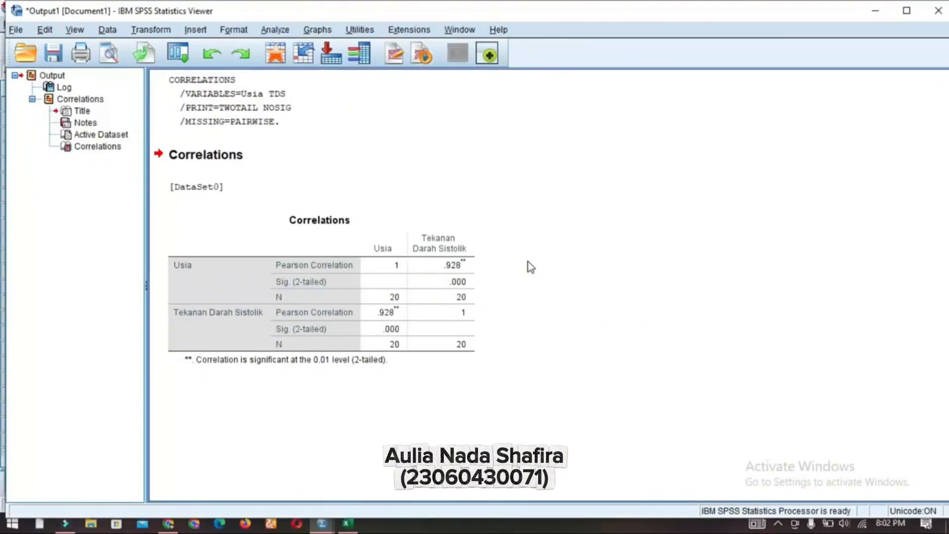
# Examine the Pearson correlation and two-tailed significance between Usia and Tekanan Darah Sistolik in the Correlations table.
pyautogui.click(471, 252)
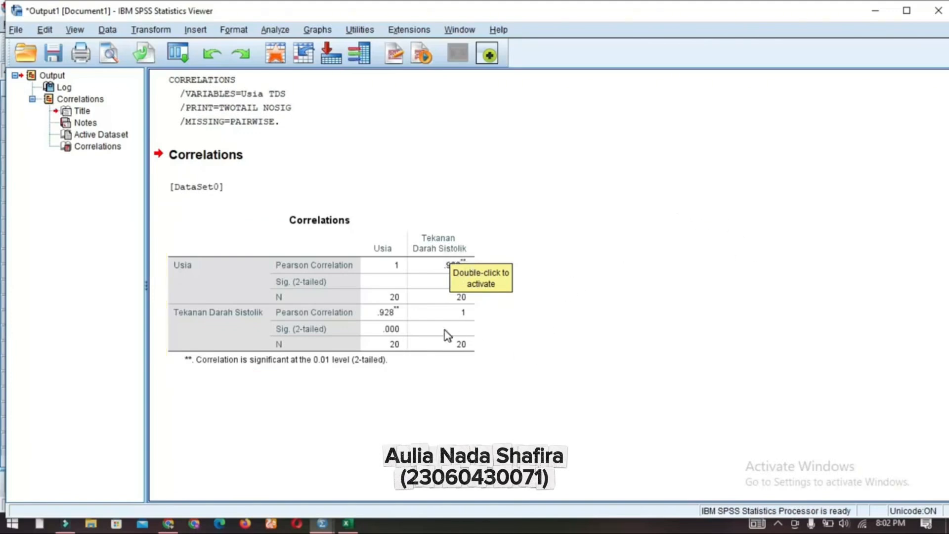
pyautogui.click(412, 316)
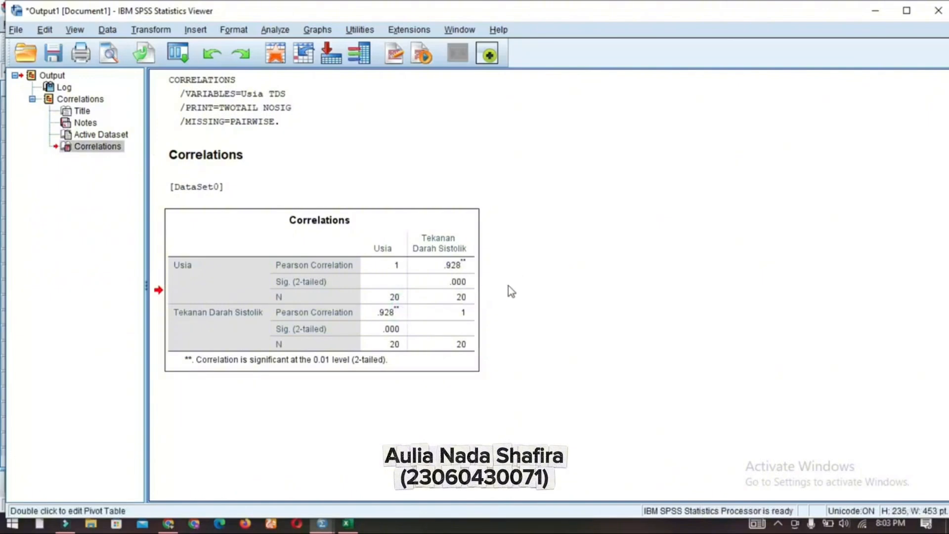
pyautogui.click(590, 297)
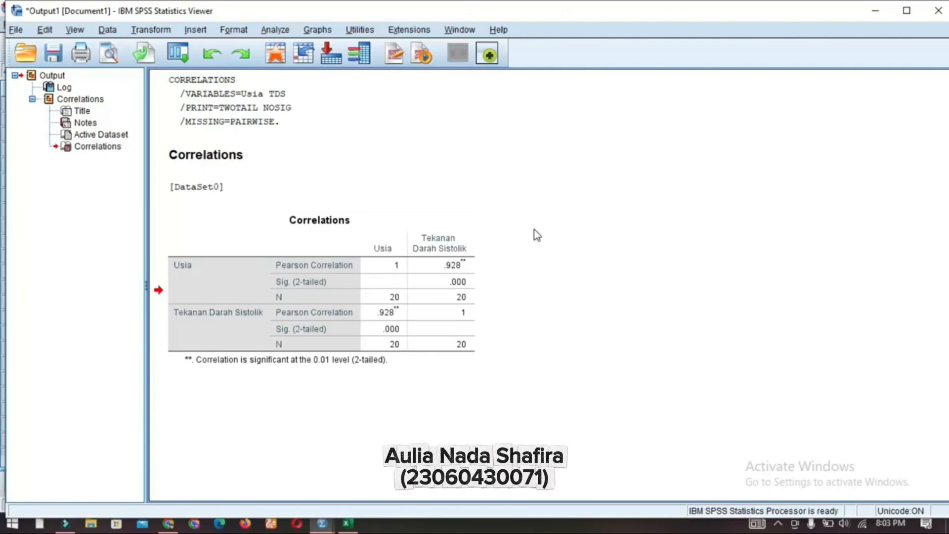
pyautogui.click(174, 275)
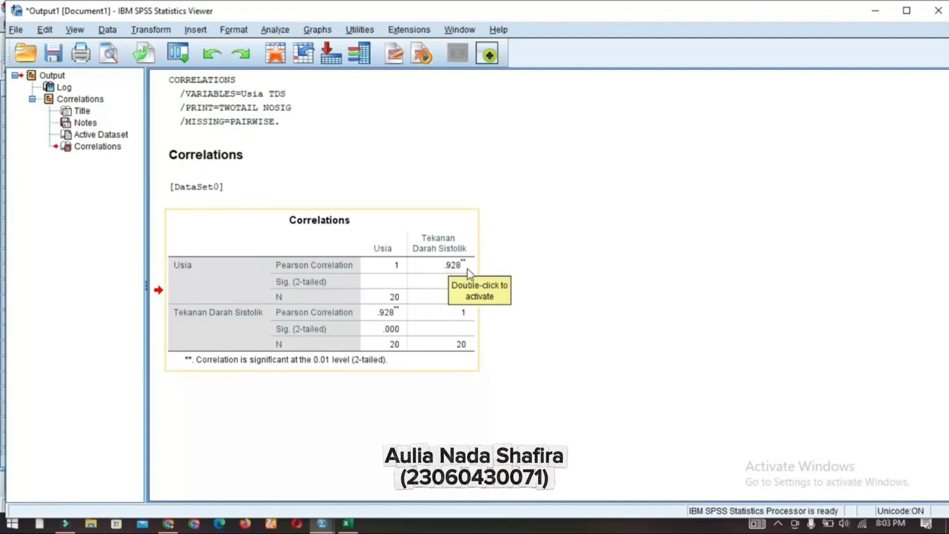
pyautogui.click(377, 381)
# Switch to Excel and read the Interpretasi Koefisien Korelasi table with its correlation ranges and Keputusan categories.
pyautogui.click(348, 524)
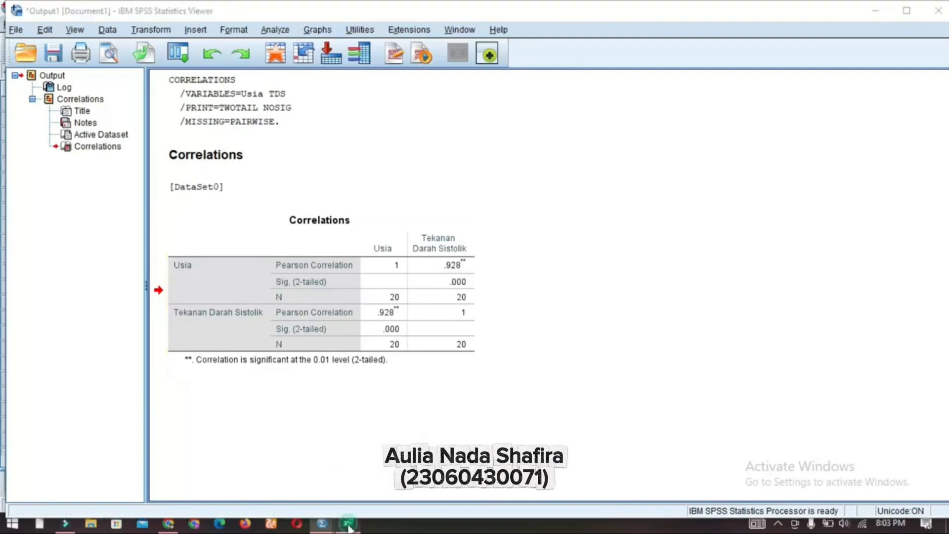
pyautogui.click(257, 262)
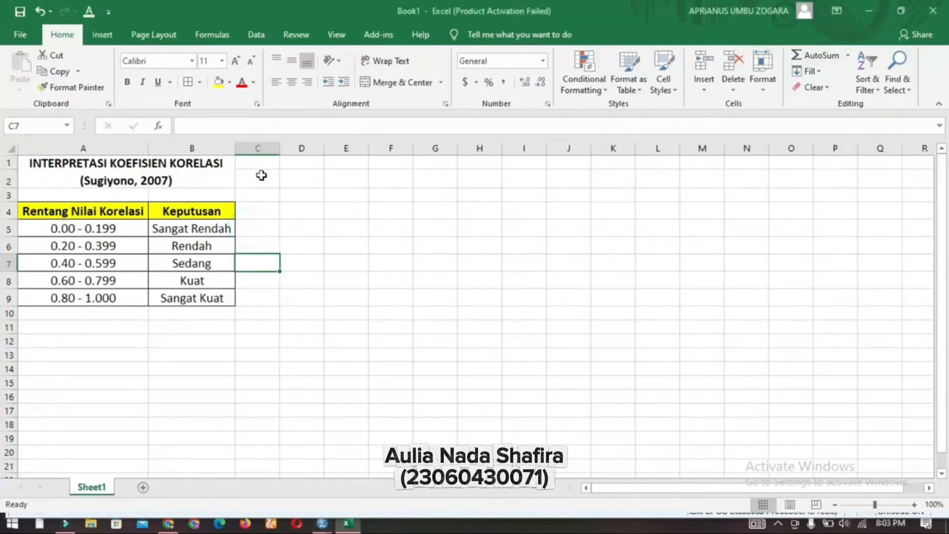
pyautogui.press('Up')
pyautogui.press('Up')
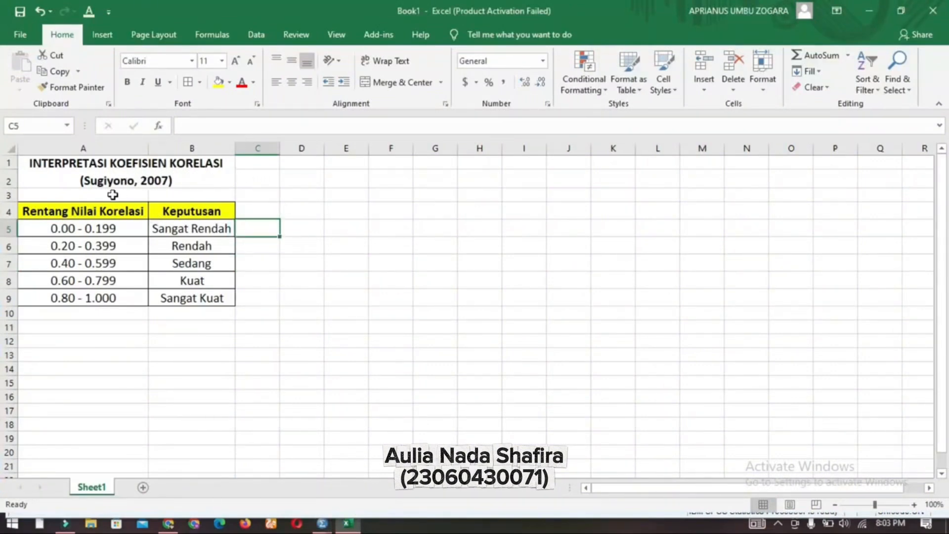
pyautogui.click(177, 180)
pyautogui.click(172, 213)
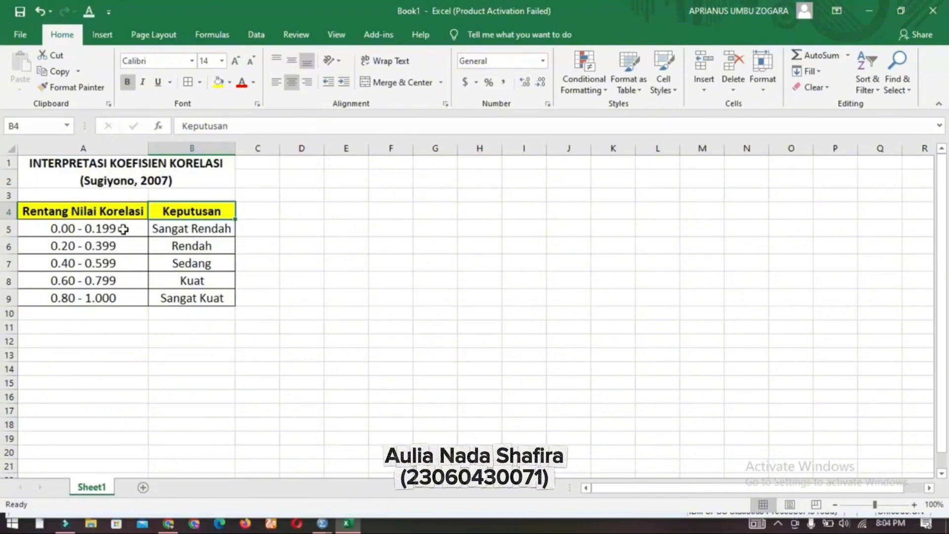
pyautogui.click(164, 233)
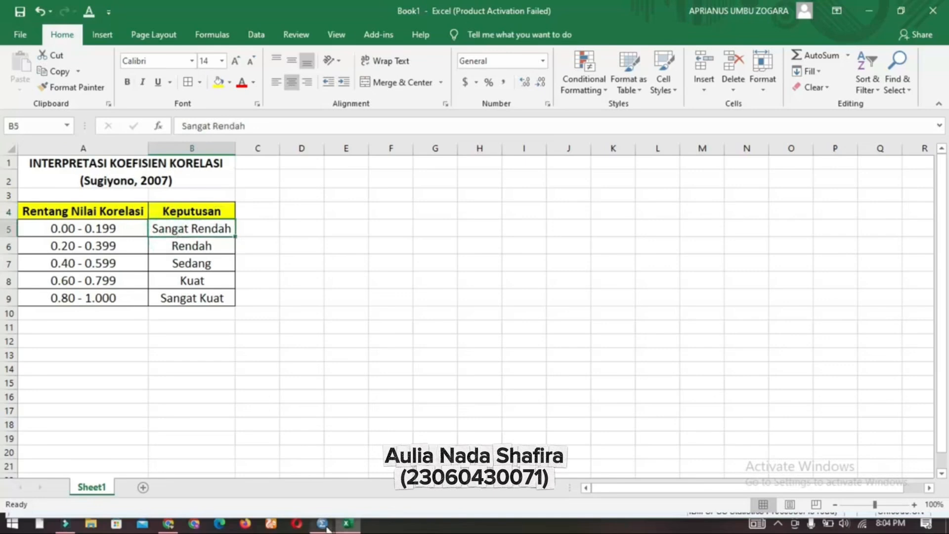
# Compare the Pearson coefficient in the SPSS output with the Rentang Nilai Korelasi ranges in the Excel table.
pyautogui.moveTo(327, 528)
pyautogui.click(378, 472)
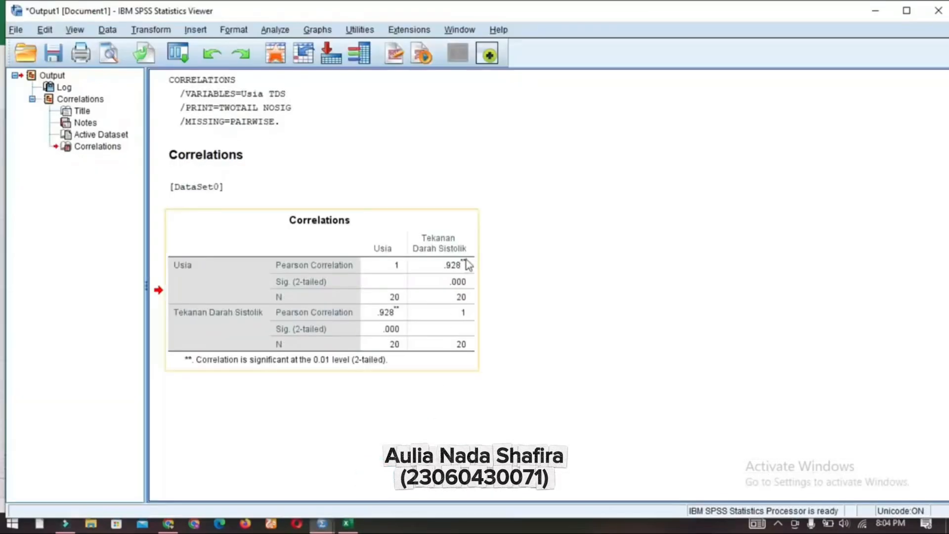
pyautogui.click(348, 524)
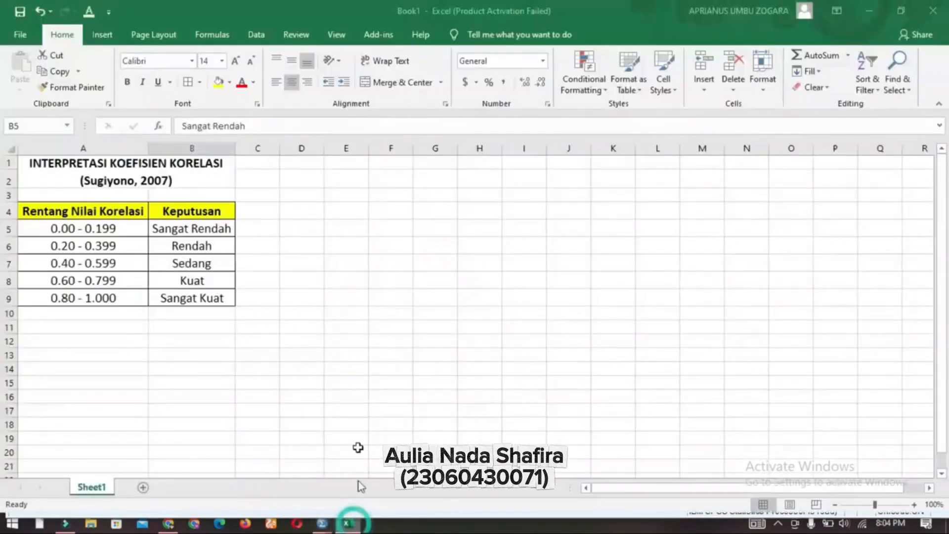
pyautogui.click(125, 279)
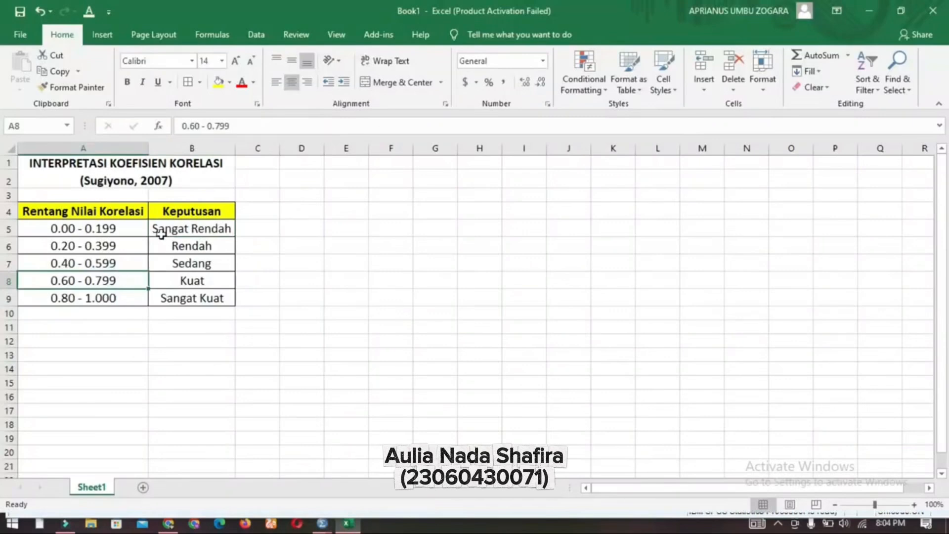
pyautogui.click(109, 300)
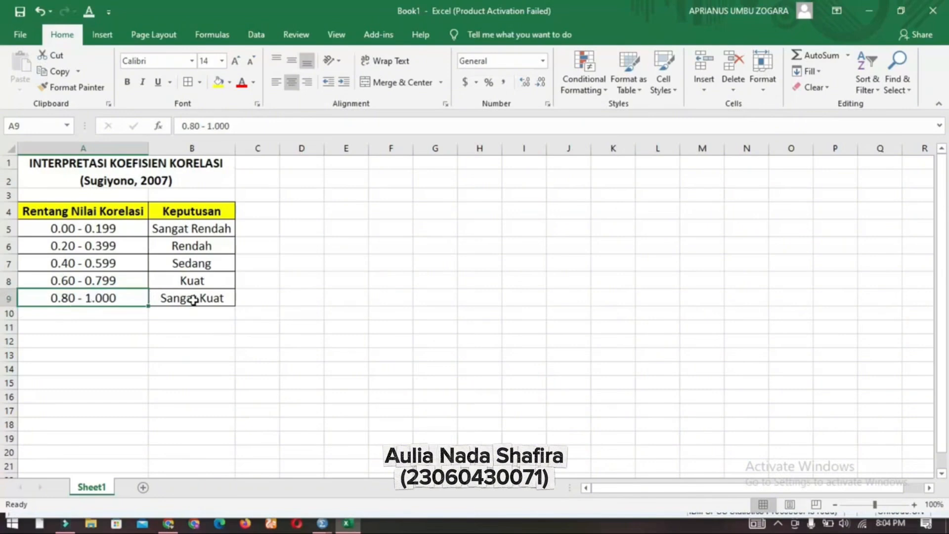
# Recheck the SPSS Correlations table, look up the matching Keputusan category in Excel, and return to the SPSS output.
pyautogui.click(321, 523)
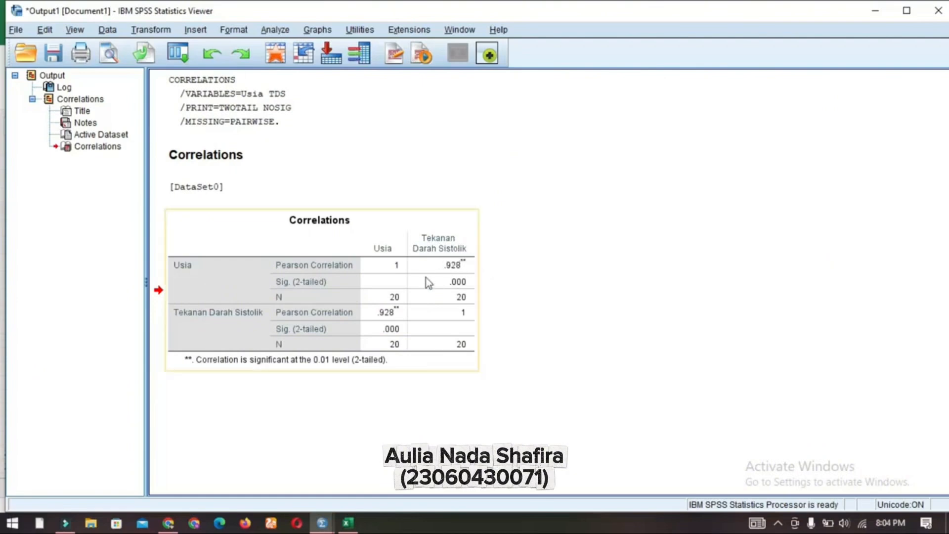
pyautogui.click(349, 524)
pyautogui.click(162, 298)
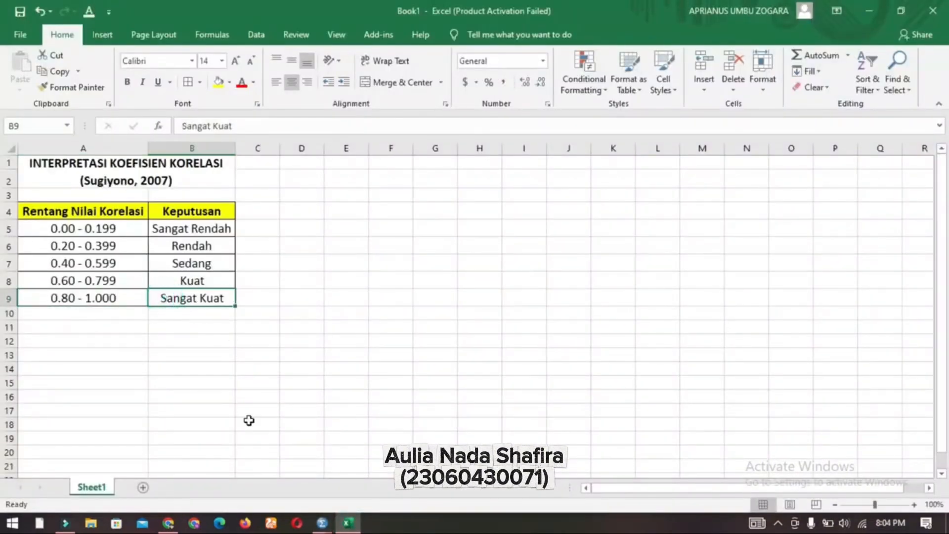
pyautogui.moveTo(322, 527)
pyautogui.click(362, 479)
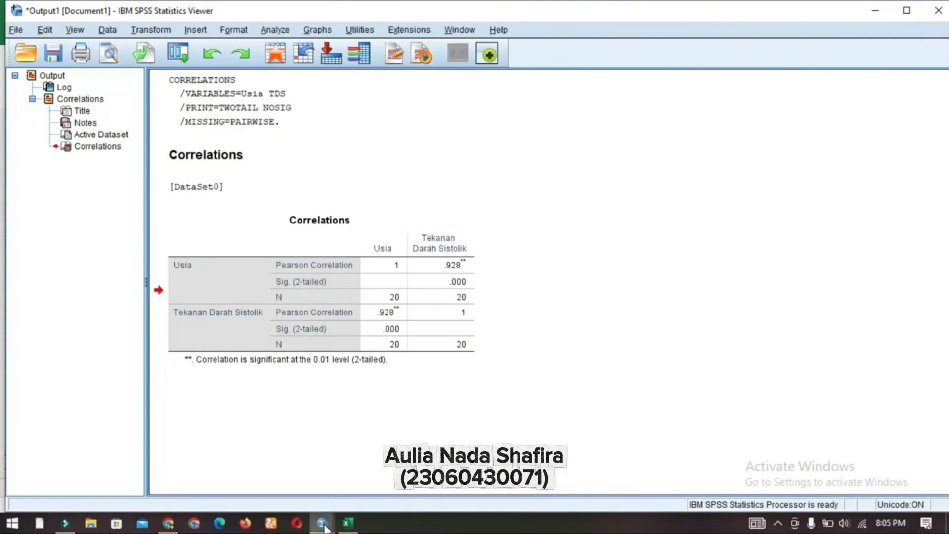
pyautogui.moveTo(325, 528)
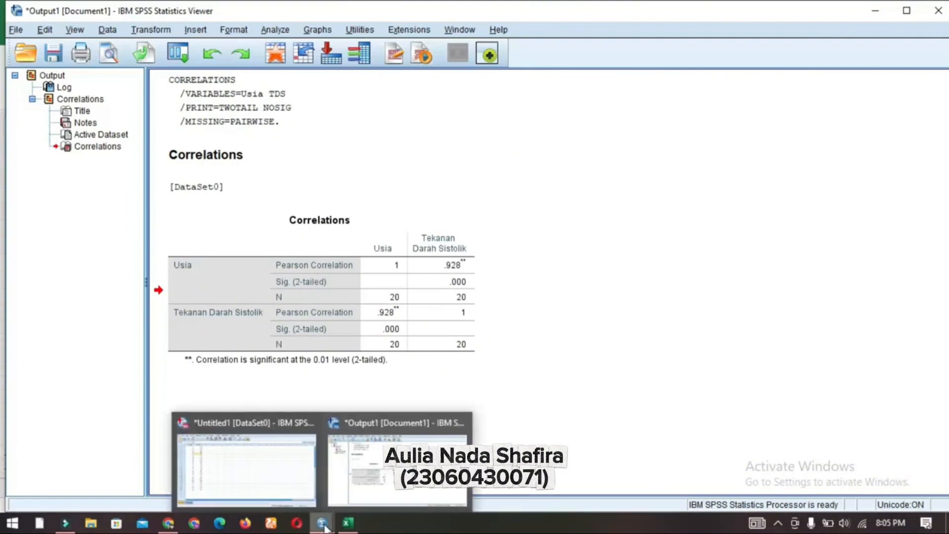